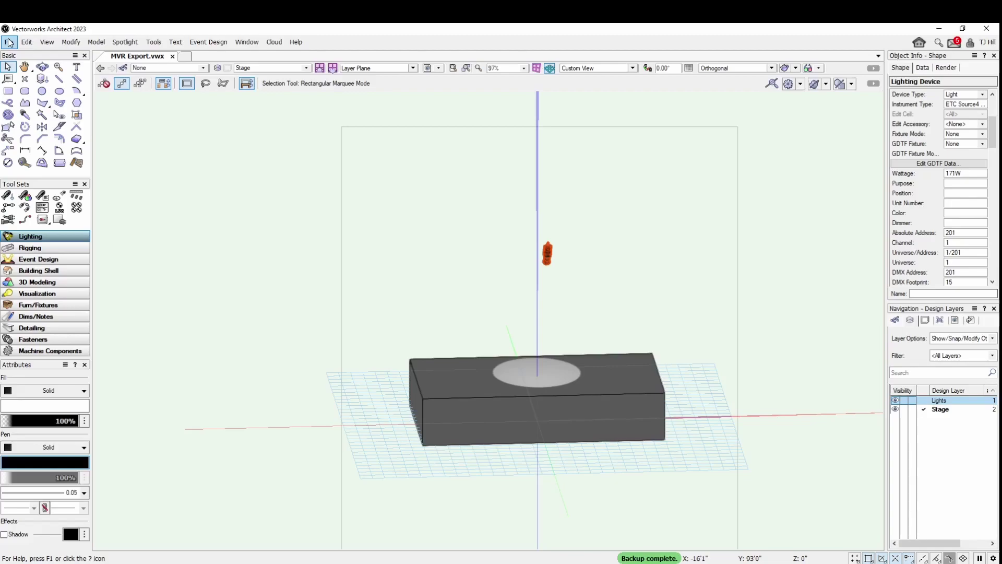
Step: Launch File > Export > Export MVR, keeping 'All objects in drawing' selected
{"action": "left_click", "coordinate": [10, 43]}
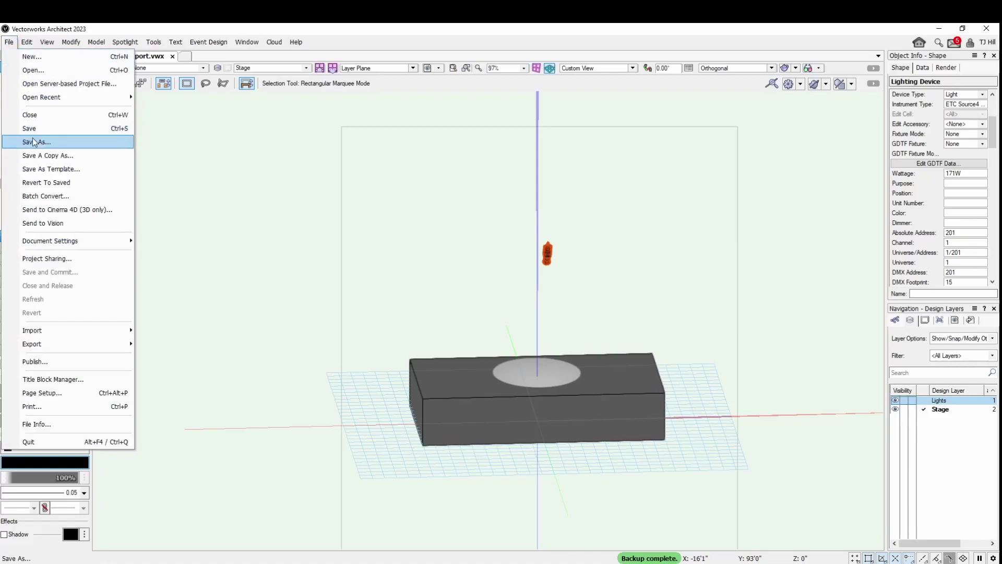
{"action": "mouse_move", "coordinate": [57, 347]}
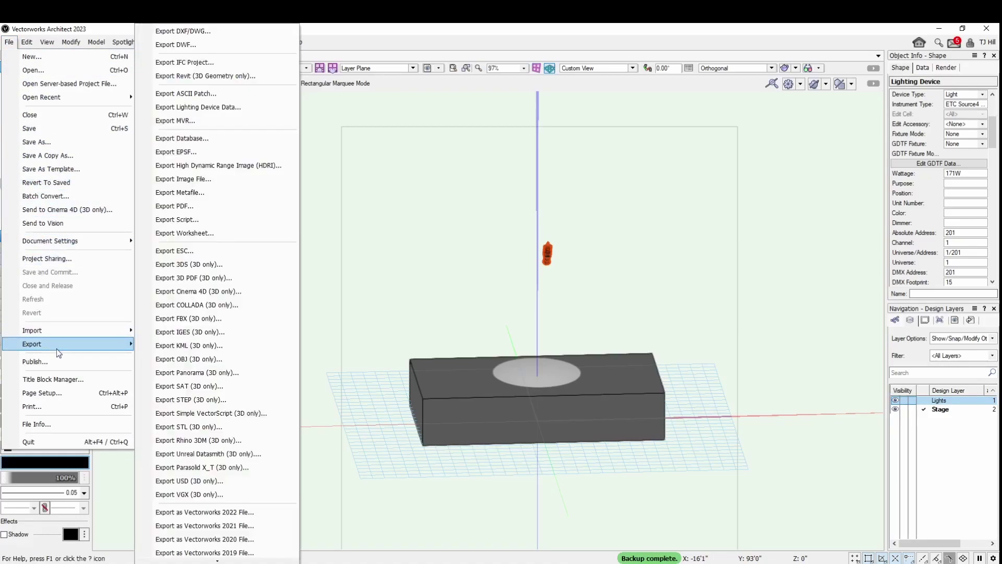
{"action": "left_click", "coordinate": [200, 123]}
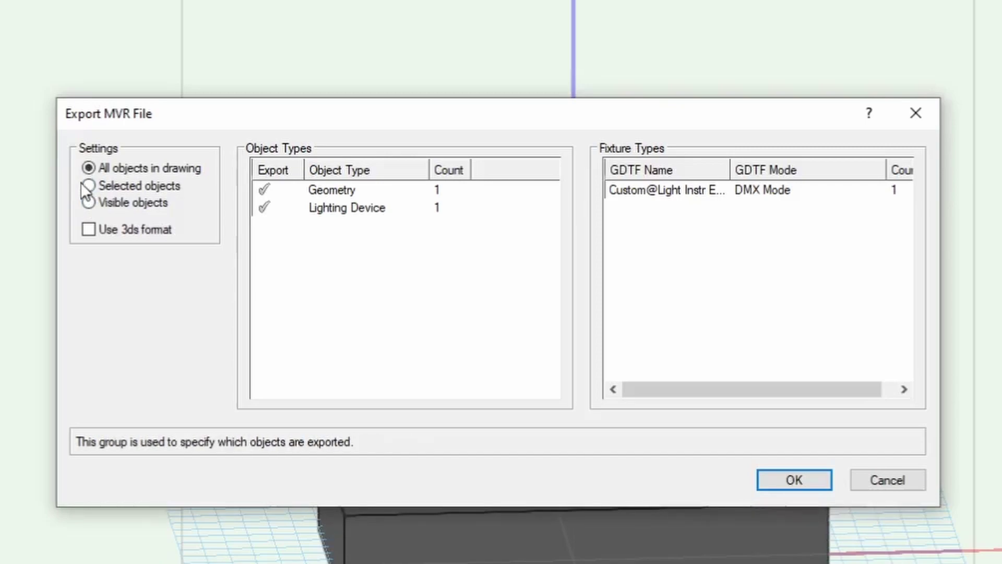
Step: Export all objects as MVR Export11.mvr in AA MVR Example, replacing the existing file
{"action": "left_click", "coordinate": [778, 474]}
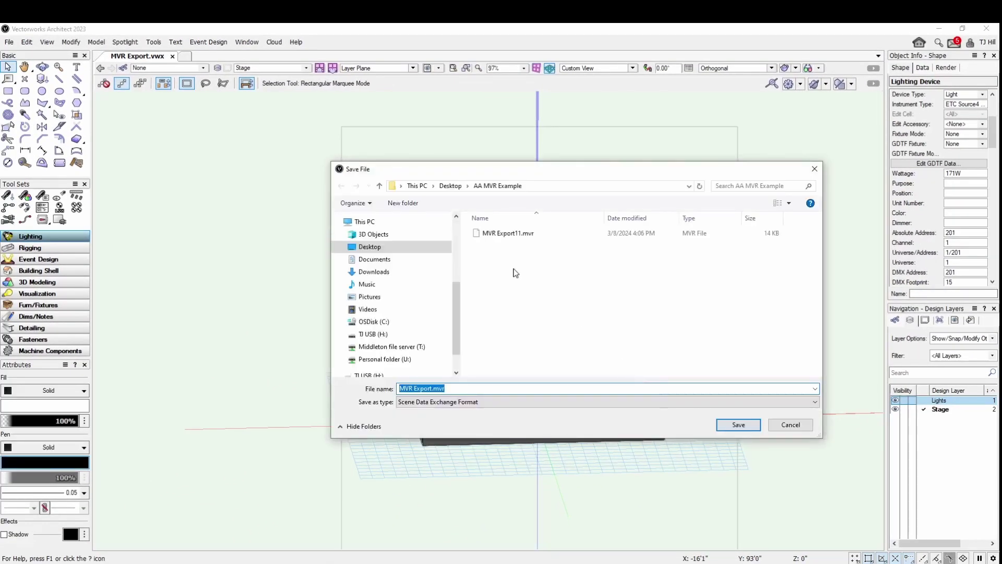
{"action": "left_click", "coordinate": [498, 234]}
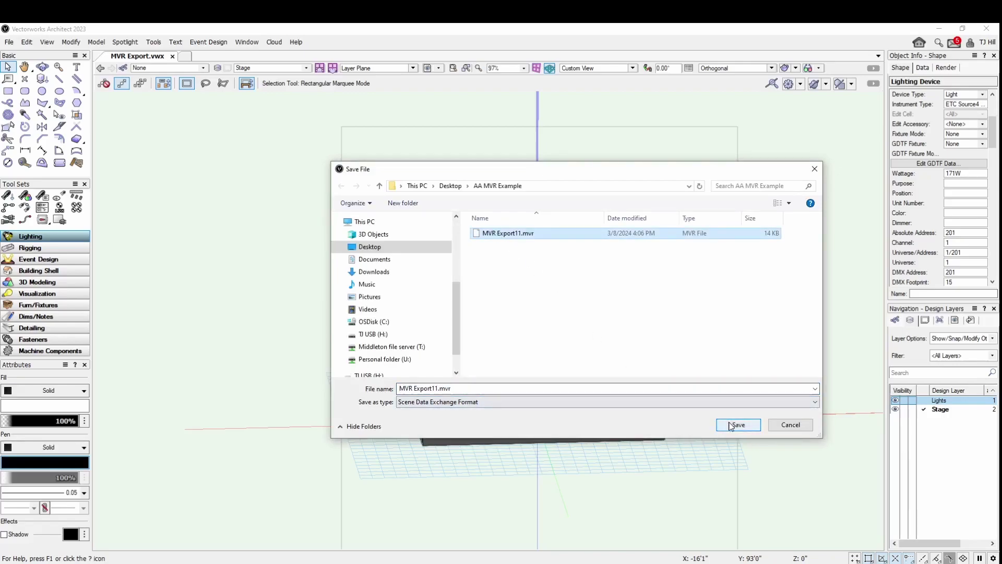
{"action": "left_click", "coordinate": [731, 424]}
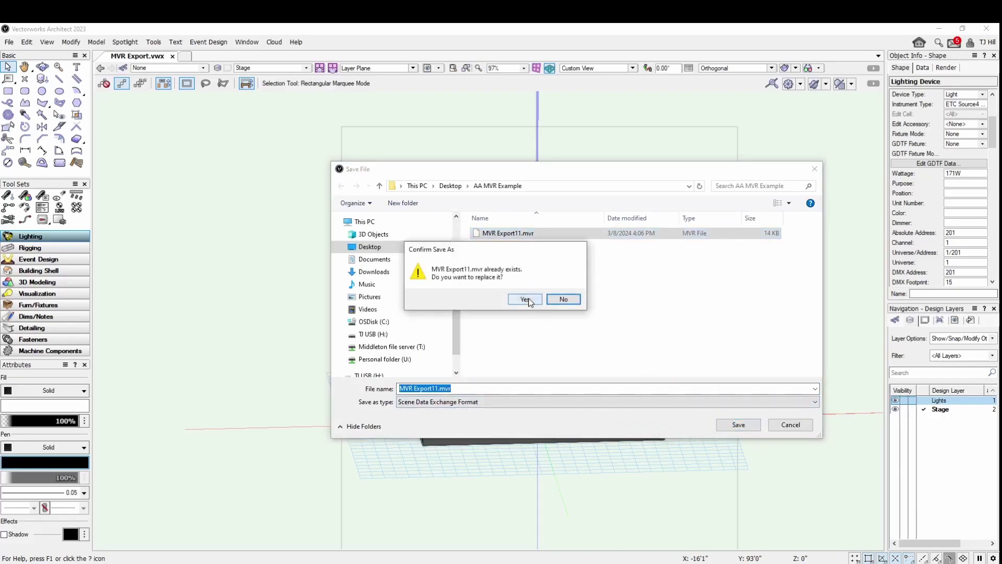
{"action": "left_click", "coordinate": [529, 299]}
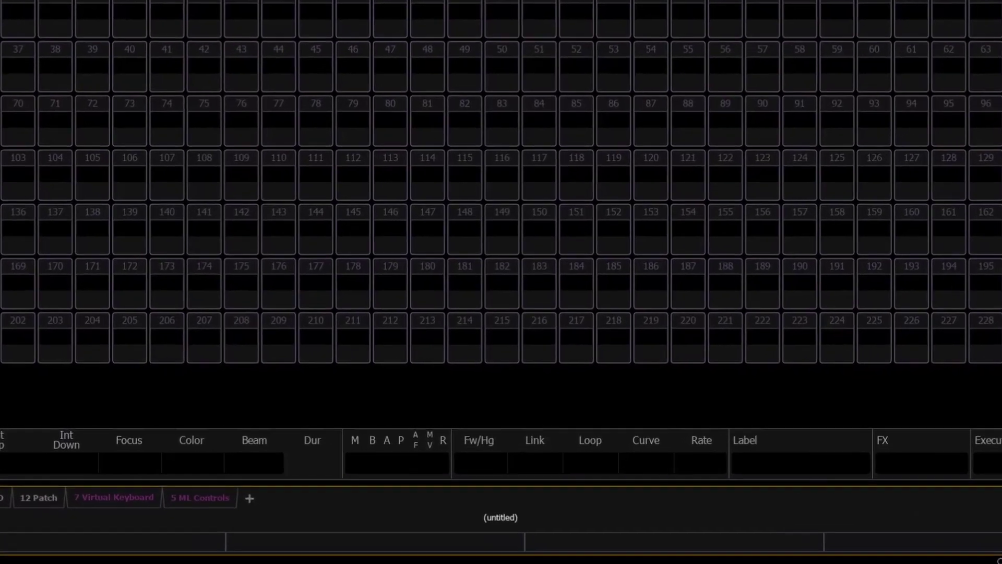
Step: Browse File > Import > MVR/Capture Model to Desktop > AA MVR Example and select MVR Export11.mvr
{"action": "left_click", "coordinate": [941, 496]}
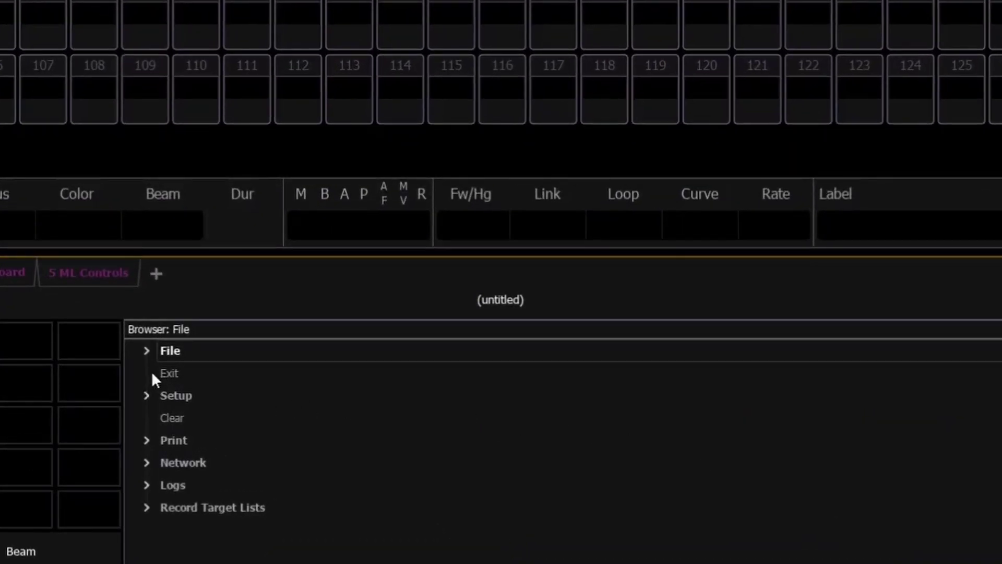
{"action": "left_click", "coordinate": [146, 352]}
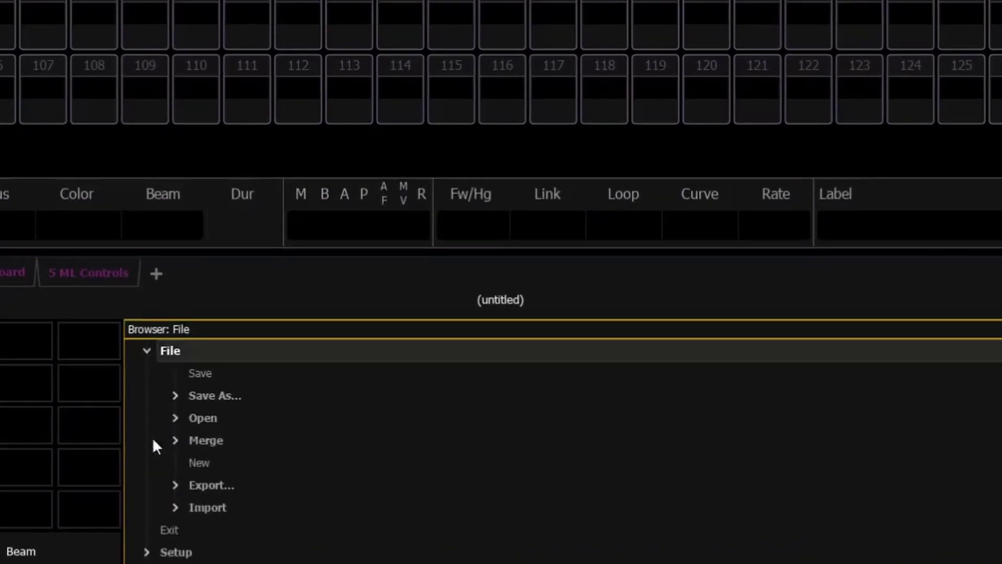
{"action": "left_click", "coordinate": [175, 508]}
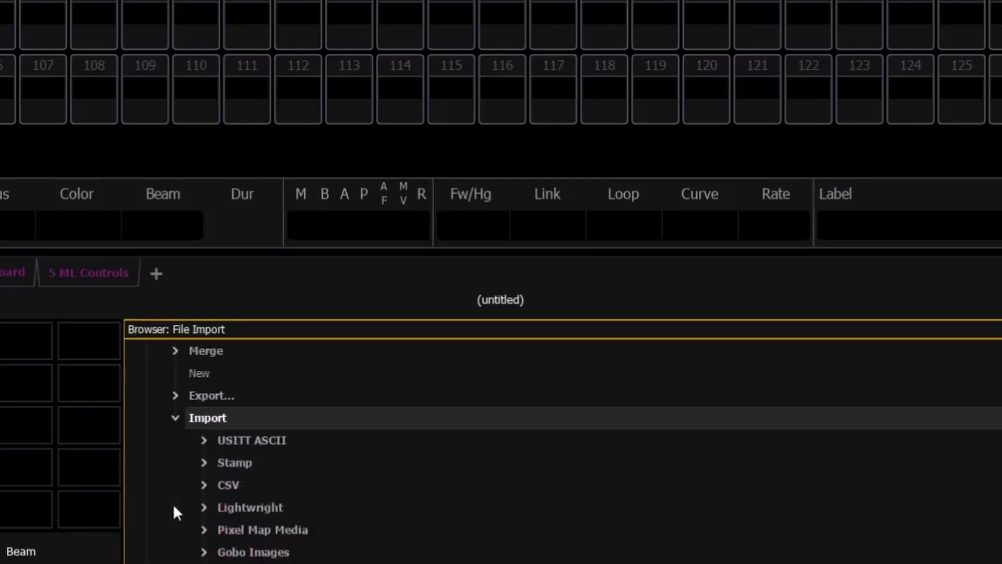
{"action": "scroll", "coordinate": [174, 503], "scroll_direction": "down", "scroll_amount": 2}
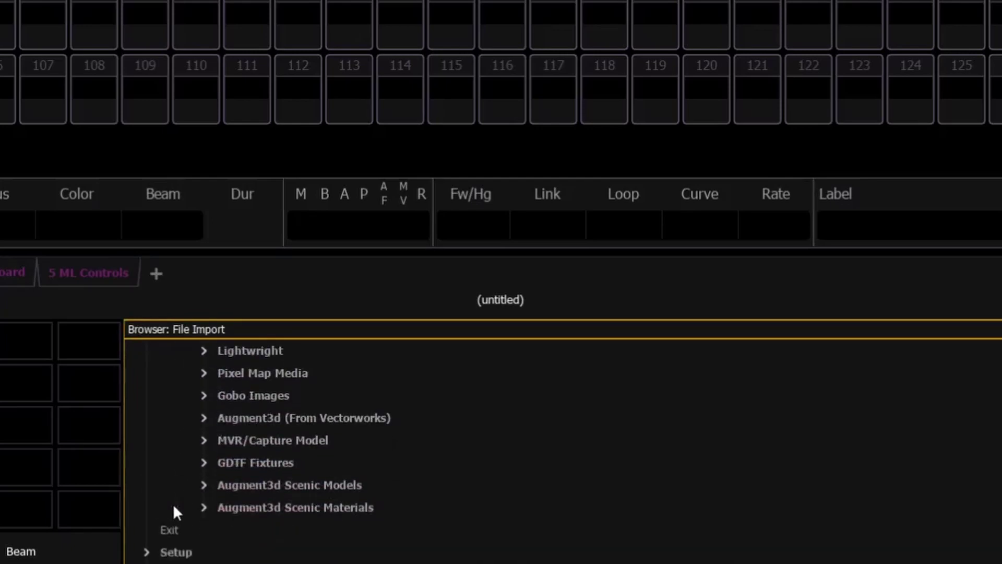
{"action": "left_click", "coordinate": [206, 441]}
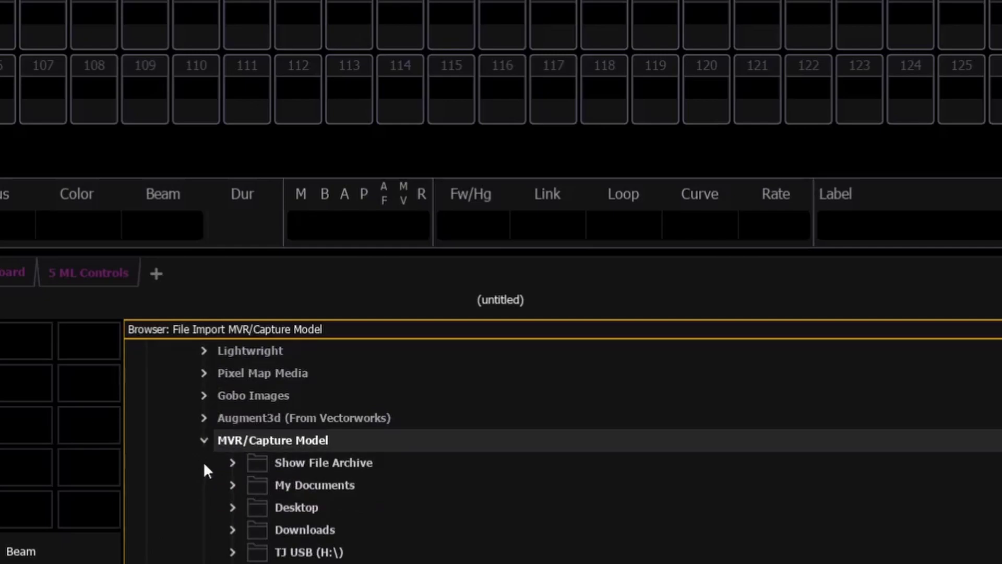
{"action": "left_click", "coordinate": [233, 510]}
{"action": "scroll", "coordinate": [230, 511], "scroll_direction": "down", "scroll_amount": 1}
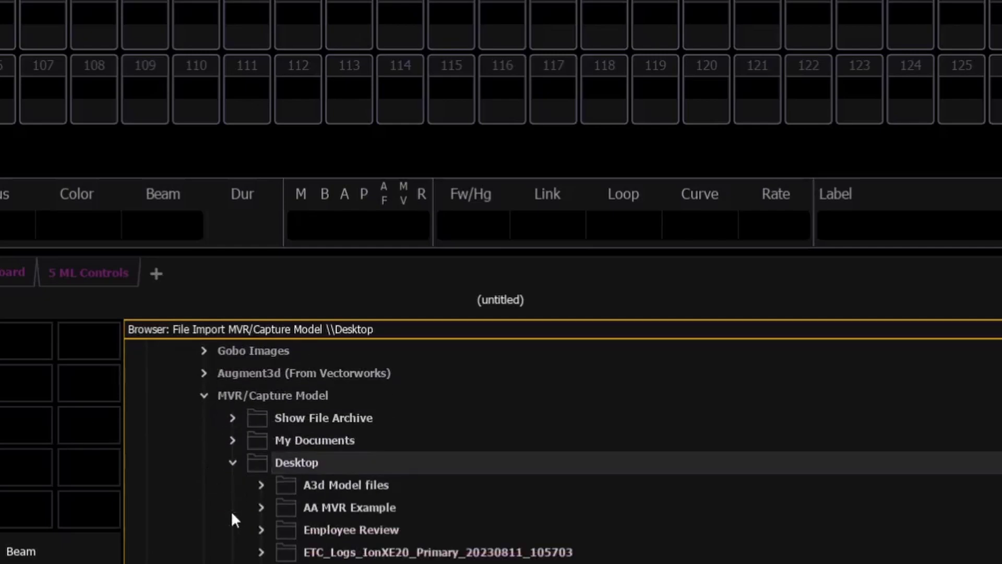
{"action": "left_click", "coordinate": [257, 506]}
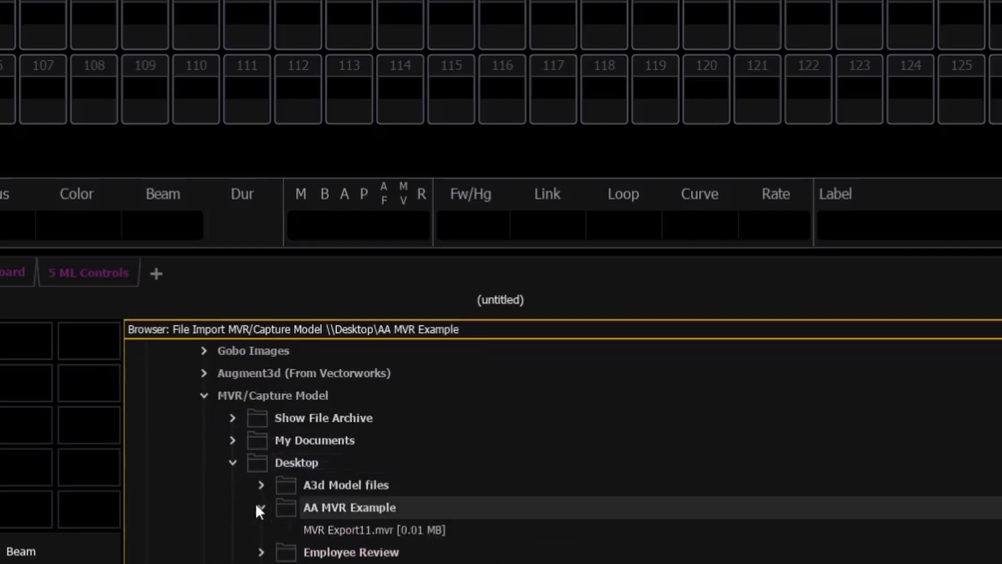
{"action": "left_click", "coordinate": [324, 528]}
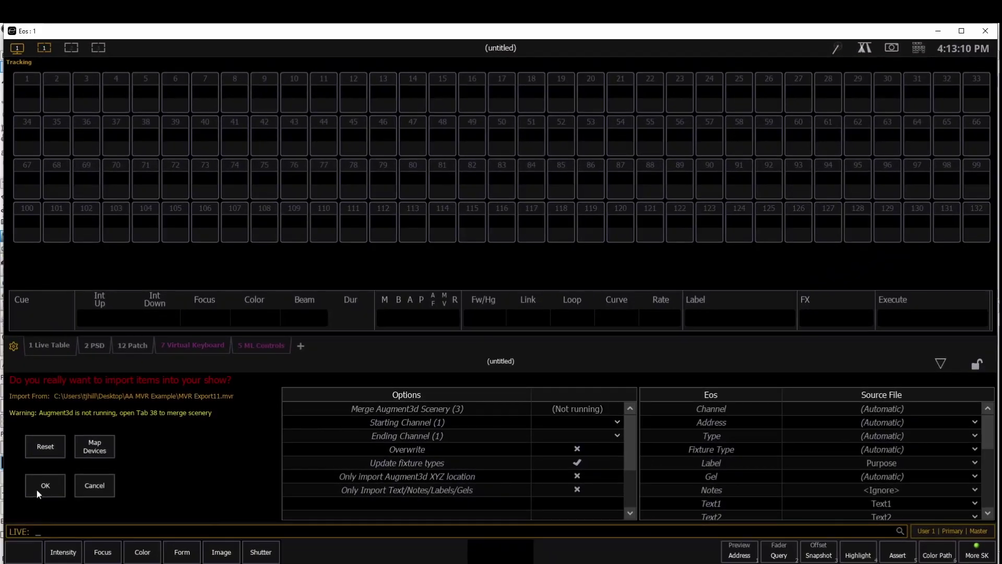
Step: Confirm the import so MVR Export11.mvr loads into the untitled show
{"action": "left_click", "coordinate": [37, 490]}
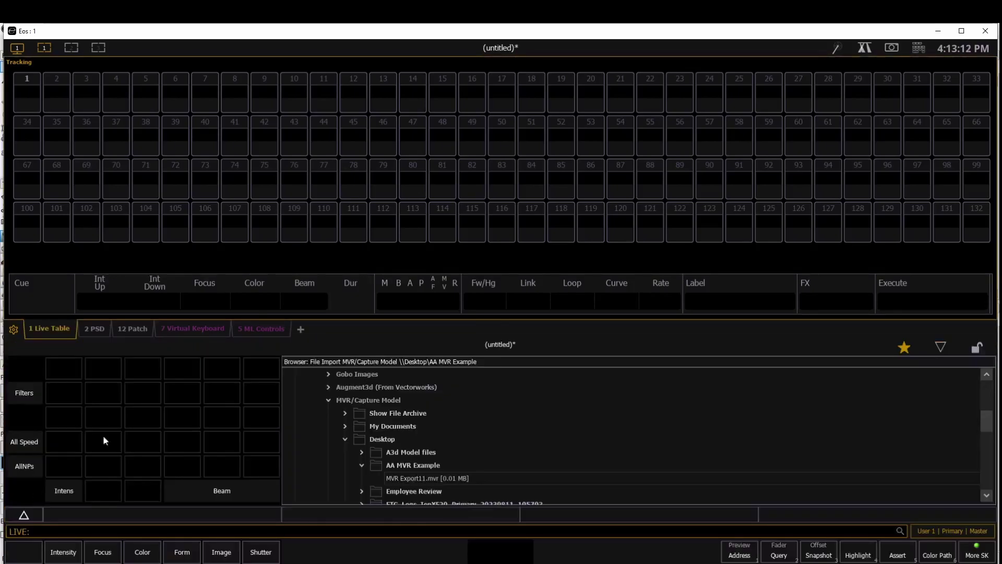
Step: Add an Augment3d display tab, then view the patch showing channel 1 as Dimmer at 1/201
{"action": "left_click", "coordinate": [301, 328]}
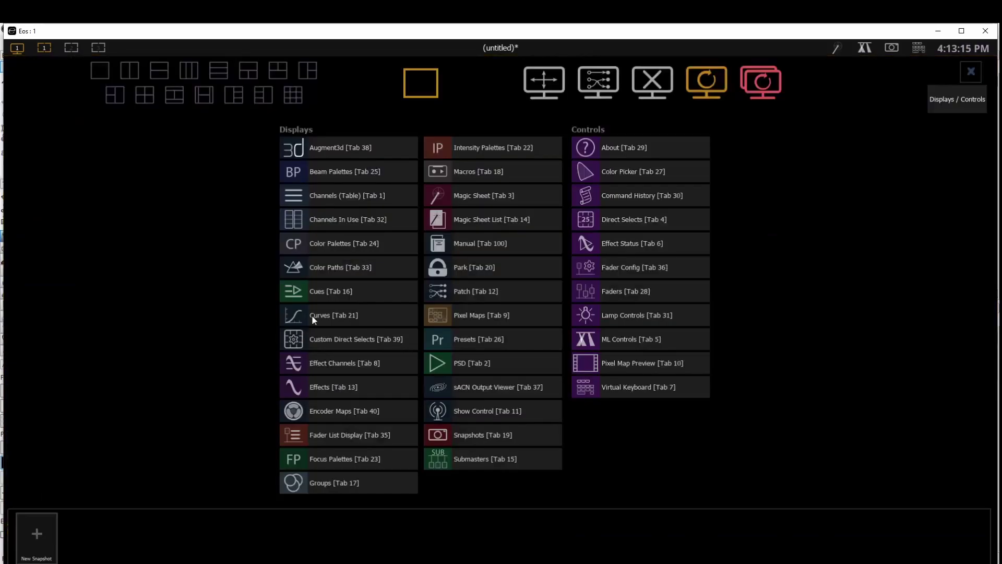
{"action": "left_click", "coordinate": [329, 147]}
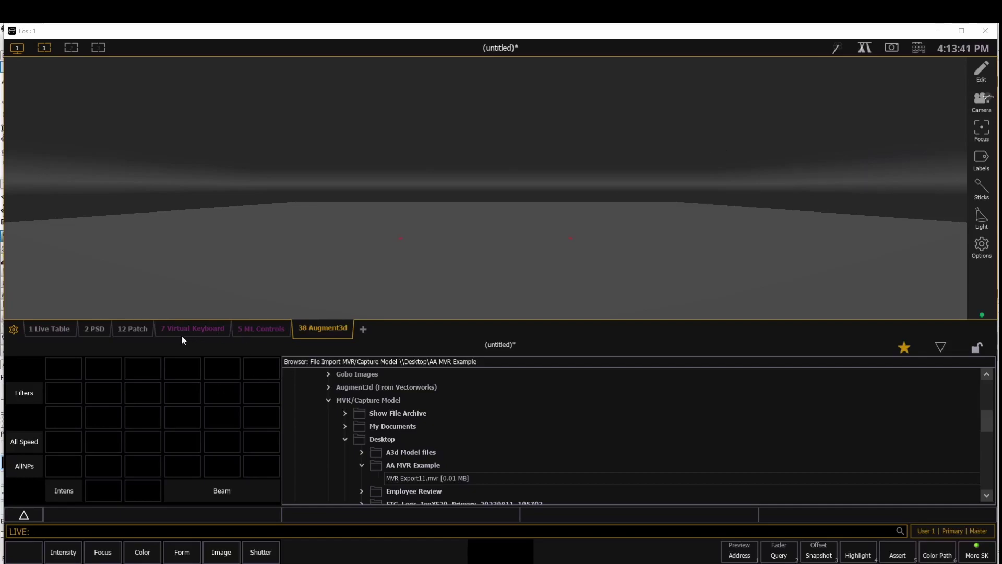
{"action": "left_click", "coordinate": [140, 328]}
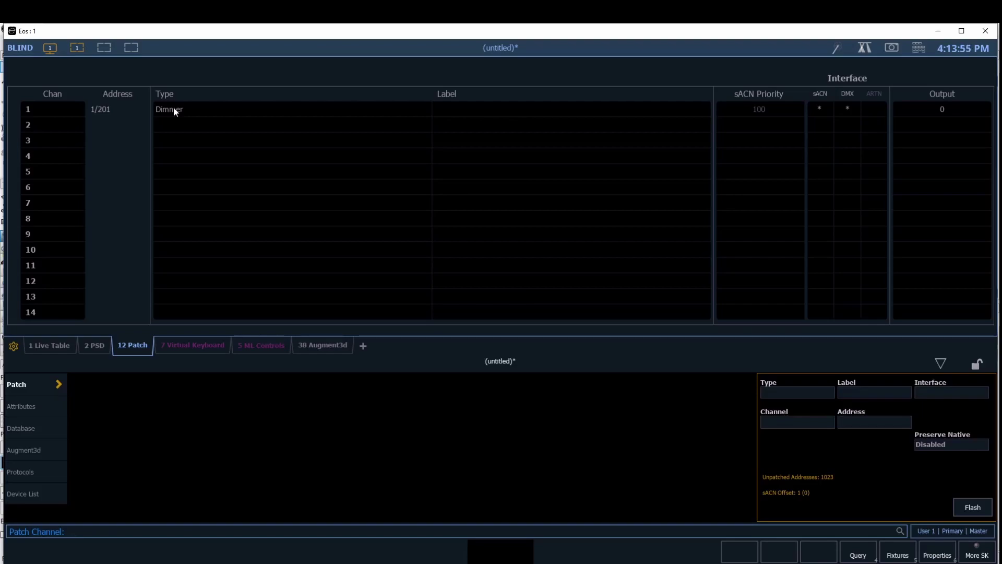
Step: Switch back to the 1 Live Table tab
{"action": "left_click", "coordinate": [20, 48]}
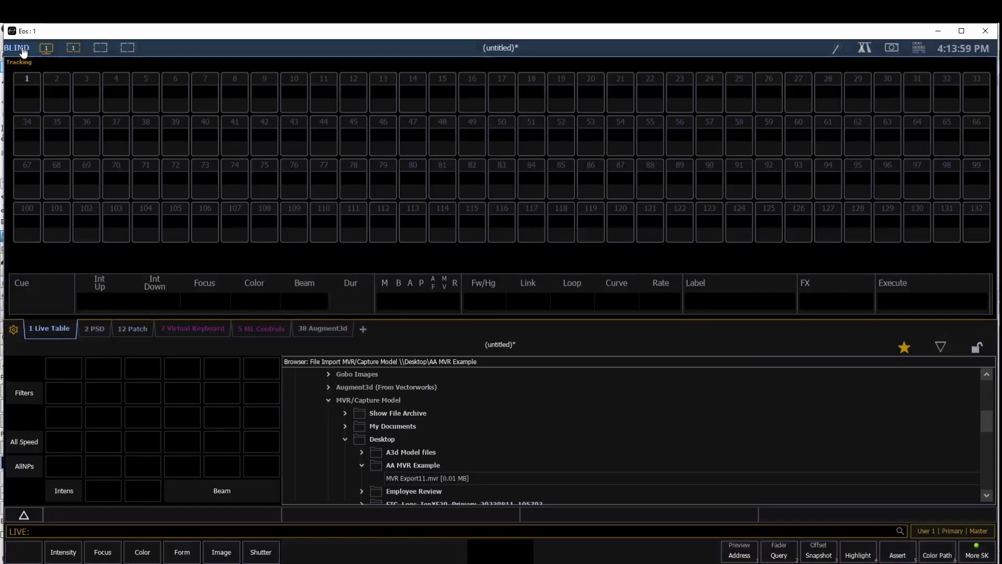
Step: Reopen MVR Export11.mvr for import, enable Merge Augment3d Scenery, and go to device mapping
{"action": "double_click", "coordinate": [402, 479]}
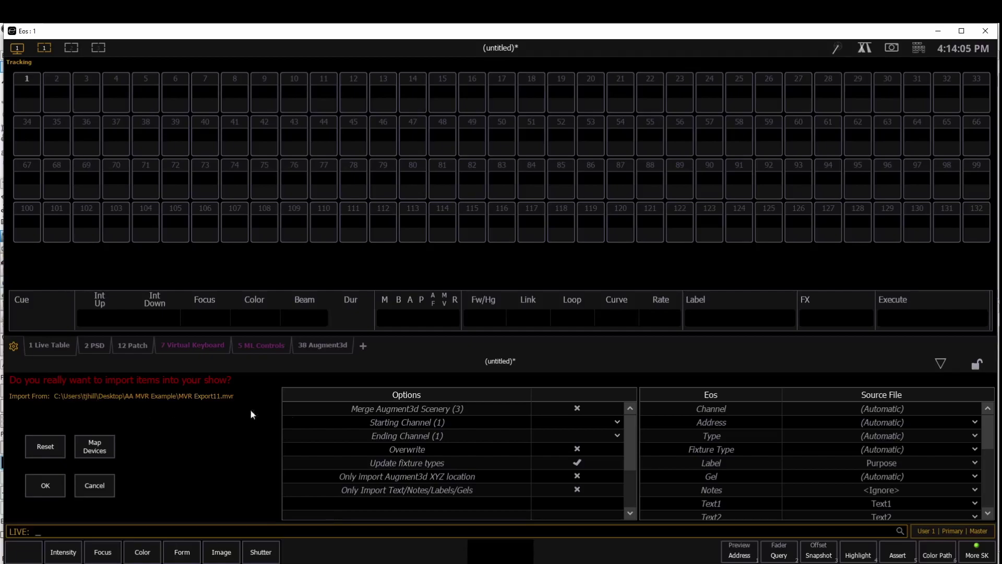
{"action": "left_click", "coordinate": [577, 410]}
{"action": "left_click", "coordinate": [97, 453]}
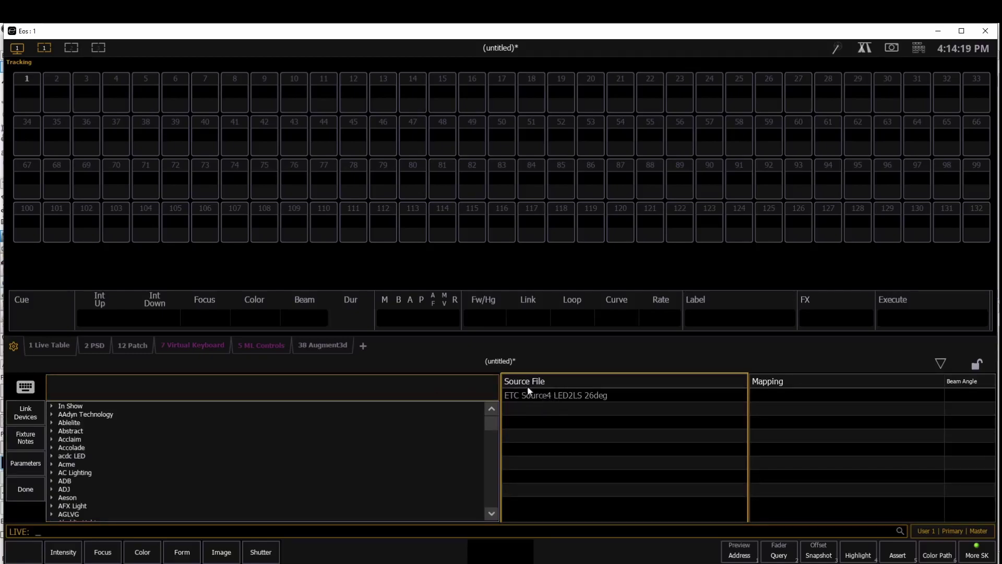
Step: Map ETC Source4 LED2LS 26deg to S4 LED S2 Lustr HSIC +7 [15], found by searching 'source 4 led ser'
{"action": "left_click", "coordinate": [557, 398]}
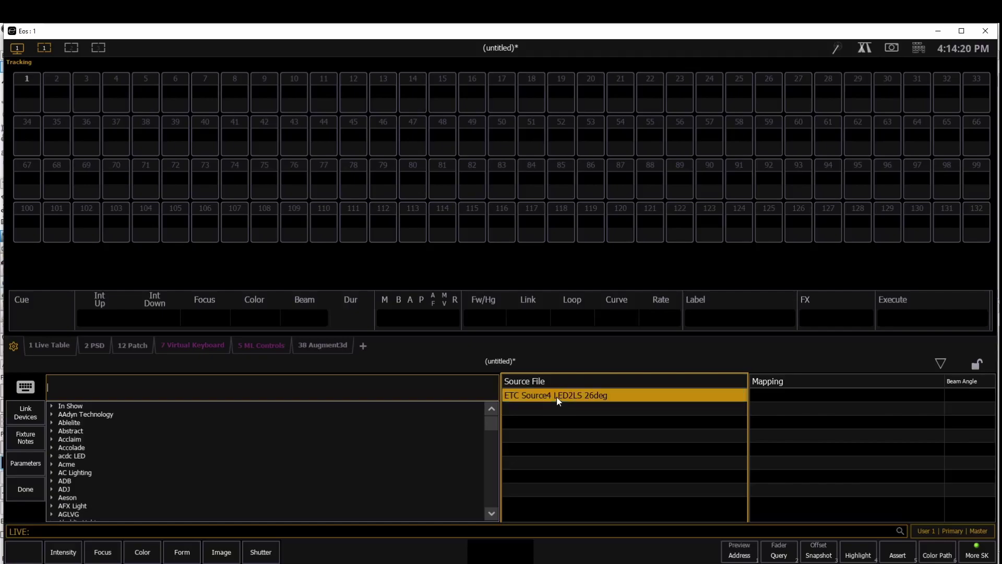
{"action": "left_click", "coordinate": [210, 389]}
{"action": "type", "text": "source 4 "}
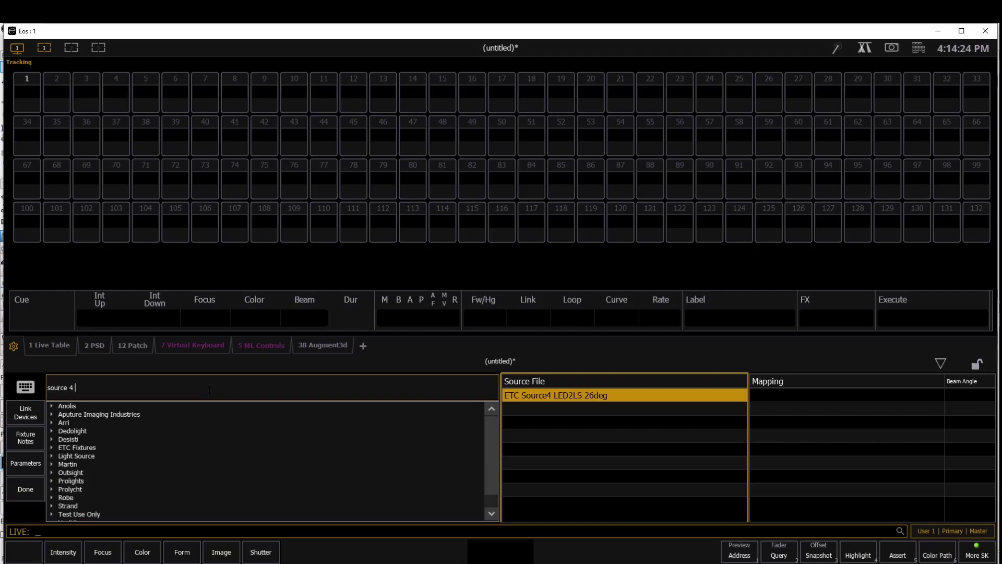
{"action": "type", "text": "led ser"}
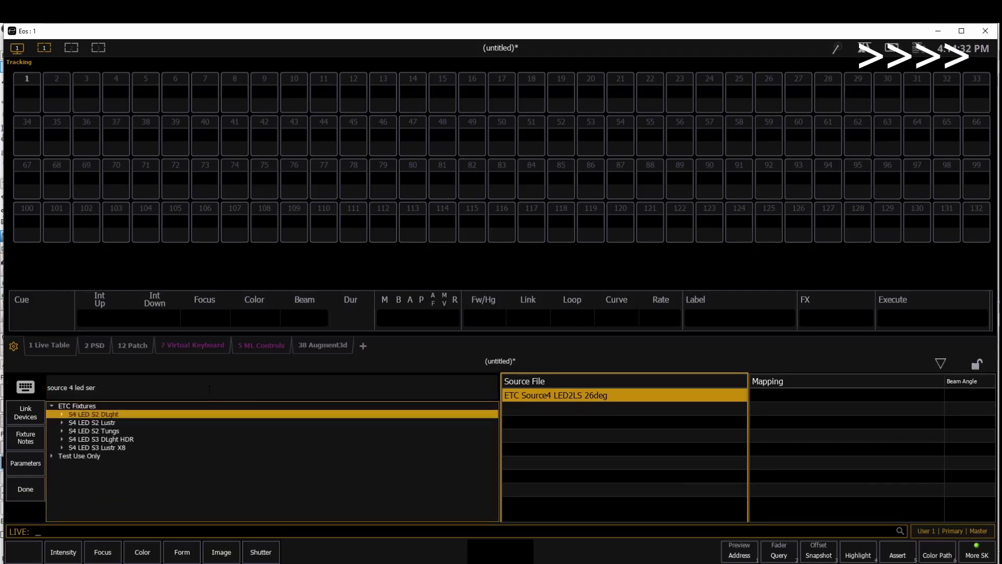
{"action": "double_click", "coordinate": [92, 422]}
{"action": "left_click", "coordinate": [143, 488]}
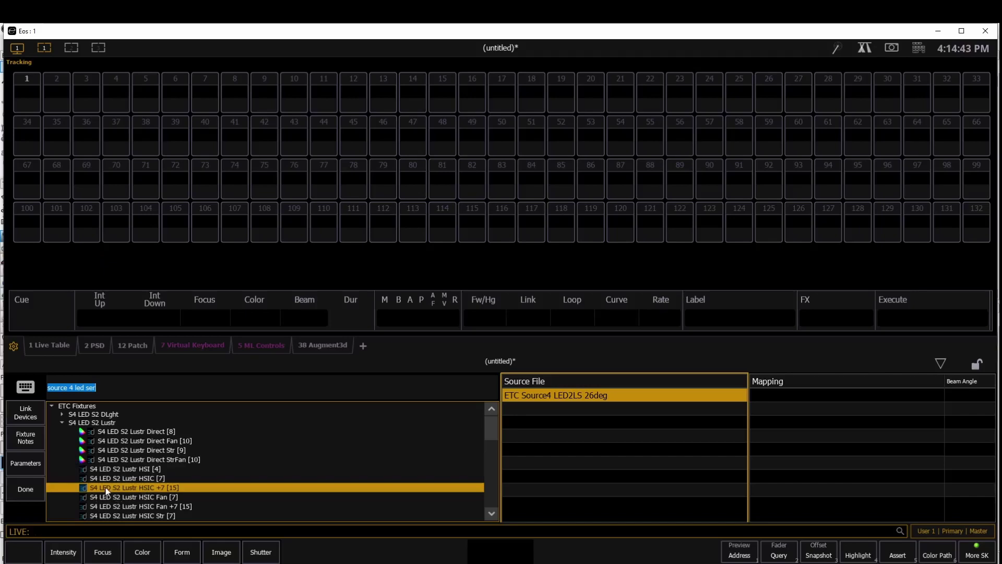
{"action": "left_click", "coordinate": [26, 415]}
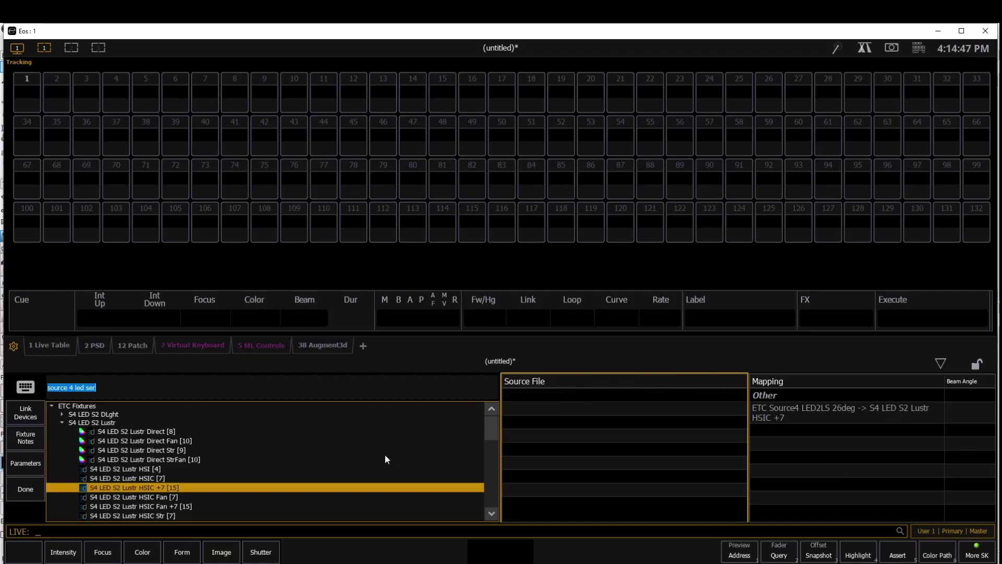
{"action": "left_click", "coordinate": [28, 489]}
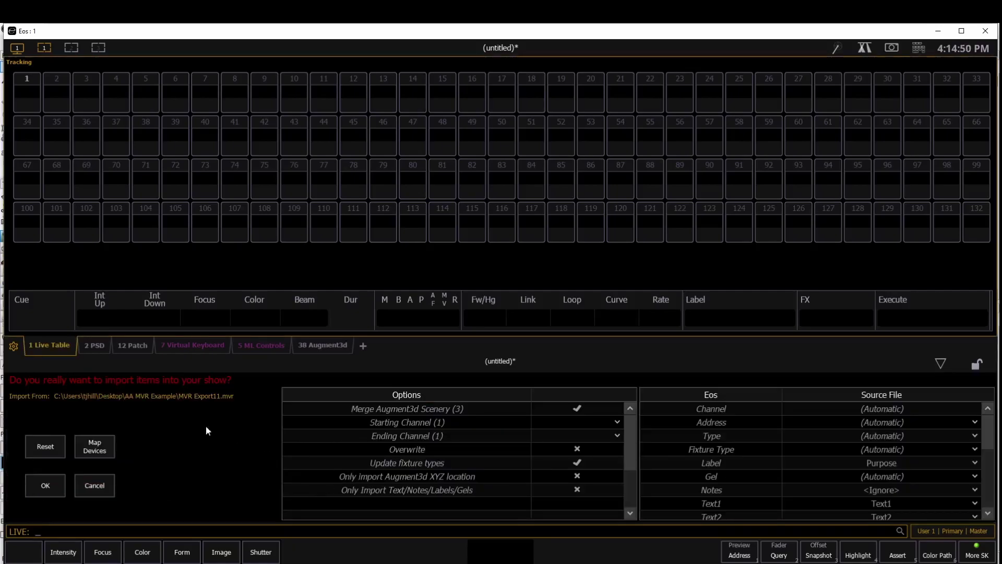
Step: Import the MVR into the show and finish Augment3d model editing
{"action": "left_click", "coordinate": [44, 487]}
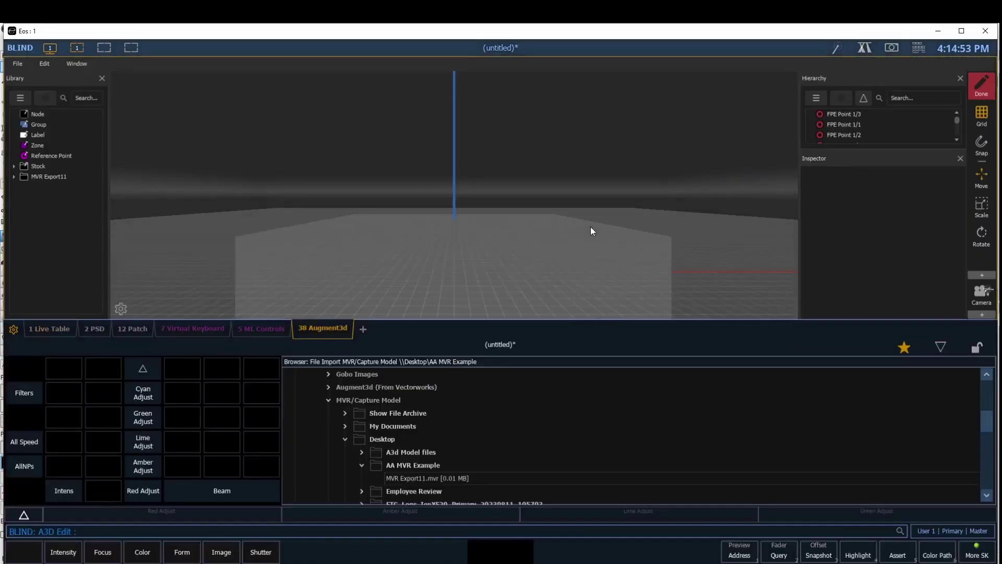
{"action": "scroll", "coordinate": [488, 252], "scroll_direction": "down", "scroll_amount": 3}
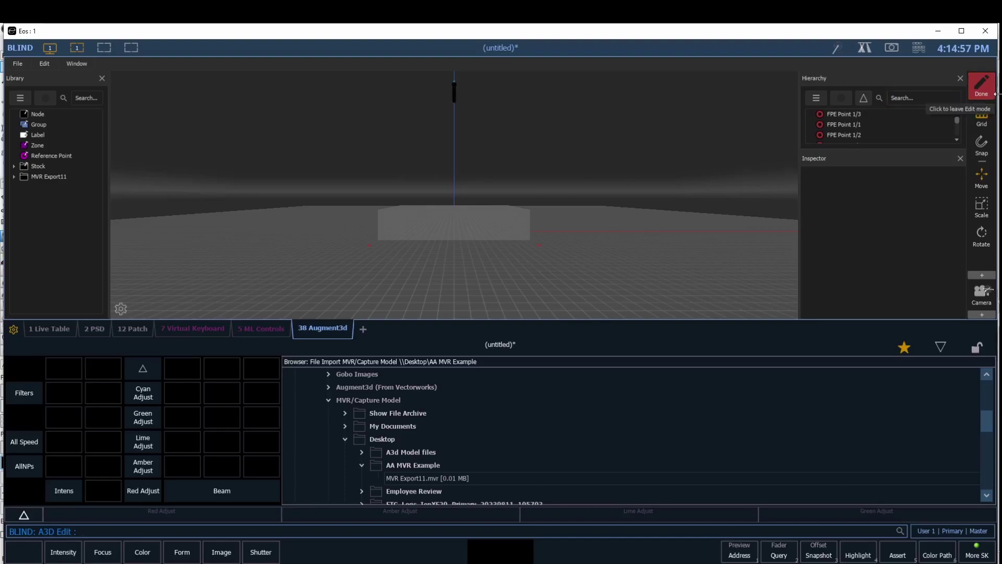
{"action": "left_click", "coordinate": [986, 92]}
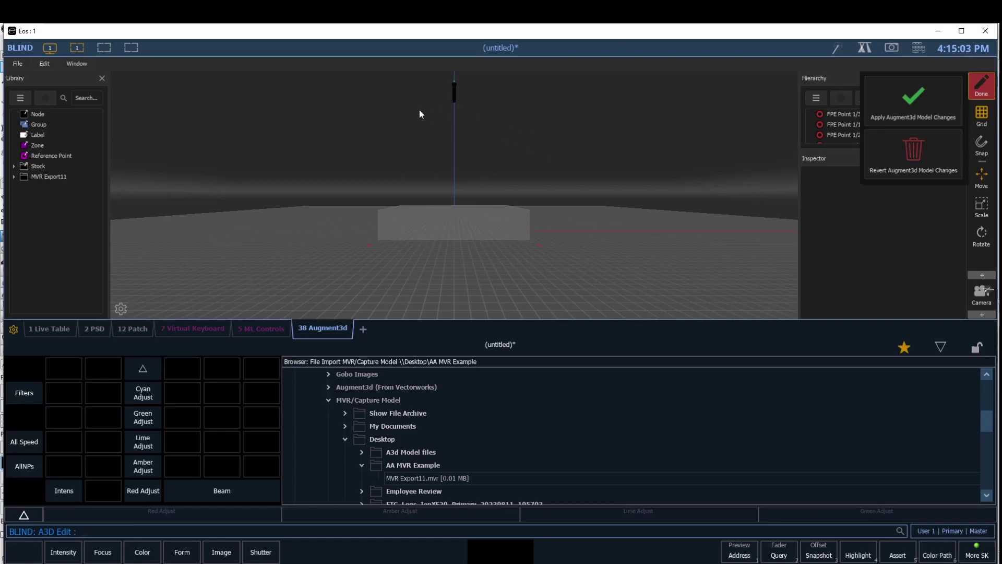
Step: Apply the Augment3d model changes and bring channel 1 to full
{"action": "left_click", "coordinate": [912, 99]}
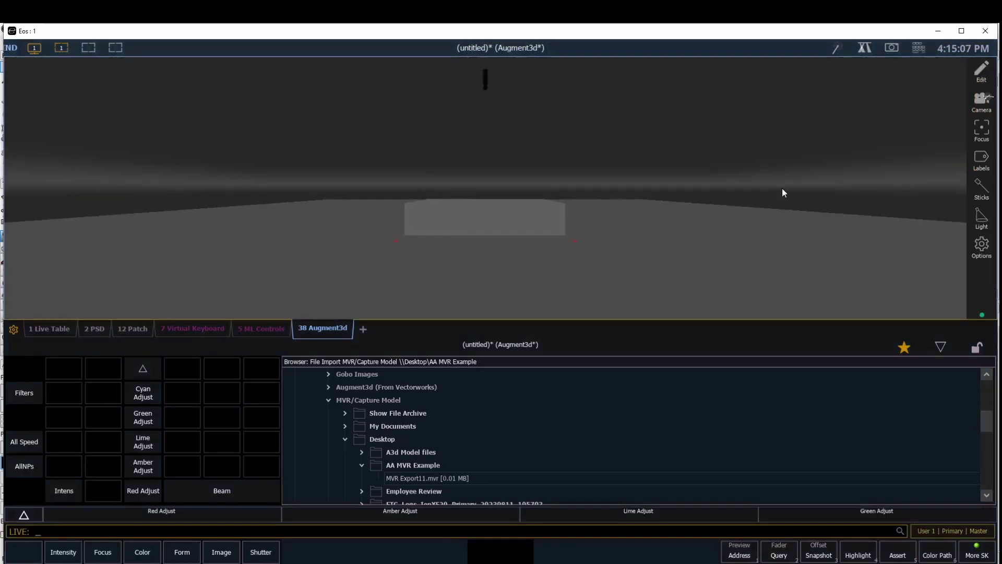
{"action": "key", "text": "1"}
{"action": "key", "text": "a"}
{"action": "key", "text": "f"}
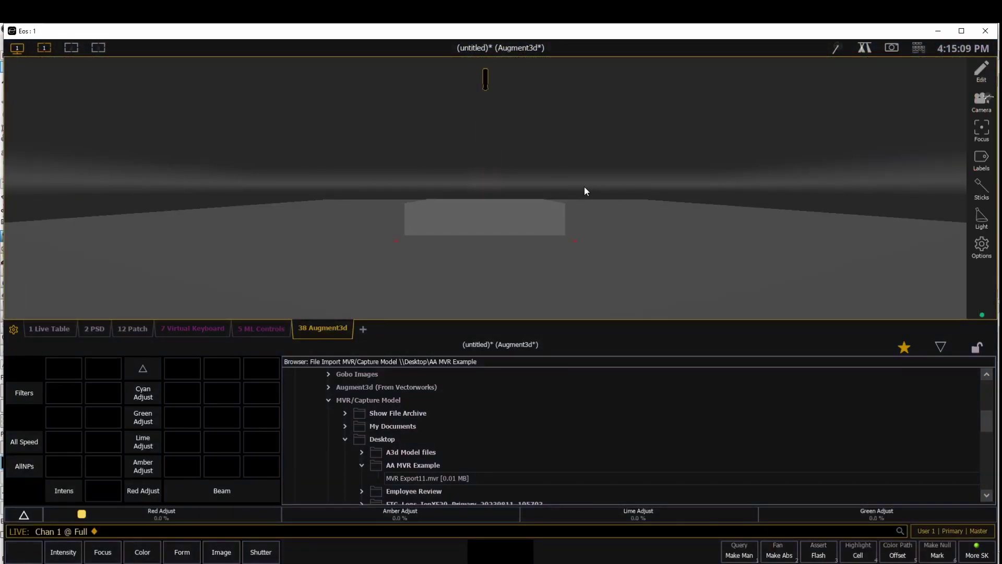
Step: Change channel 1's colour from yellow to blue in the Color Picker
{"action": "left_click", "coordinate": [864, 48]}
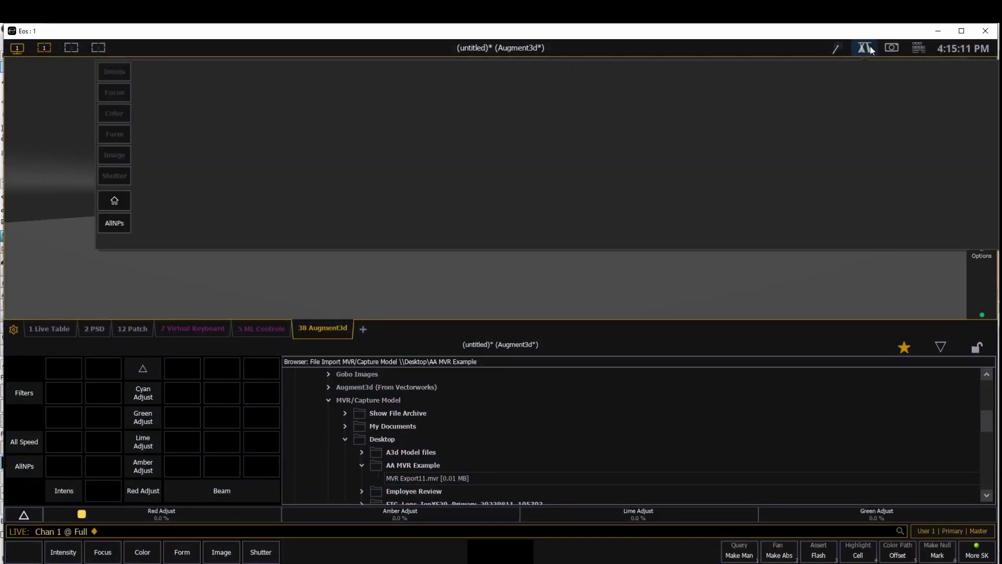
{"action": "left_click_drag", "start_coordinate": [328, 177], "coordinate": [277, 203]}
{"action": "left_click", "coordinate": [865, 47]}
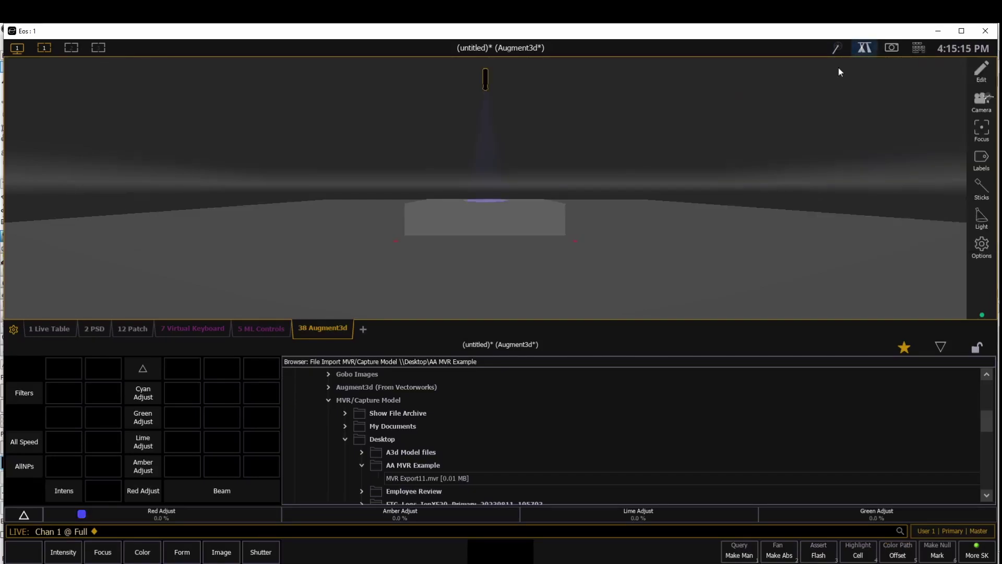